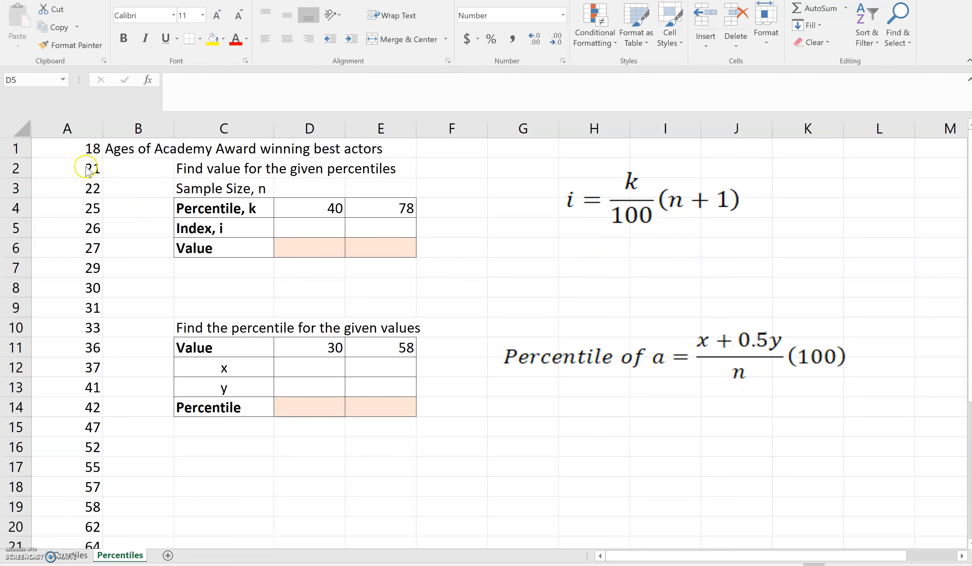
Review the age list and enter 29 as the sample size n in D3
click(51, 402)
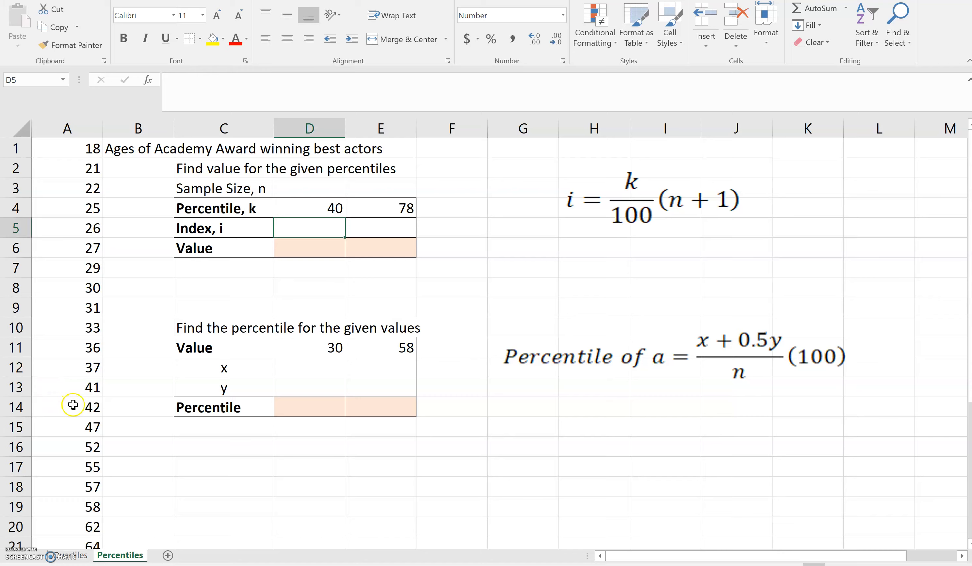
click(70, 406)
scroll(71, 408, down, 5)
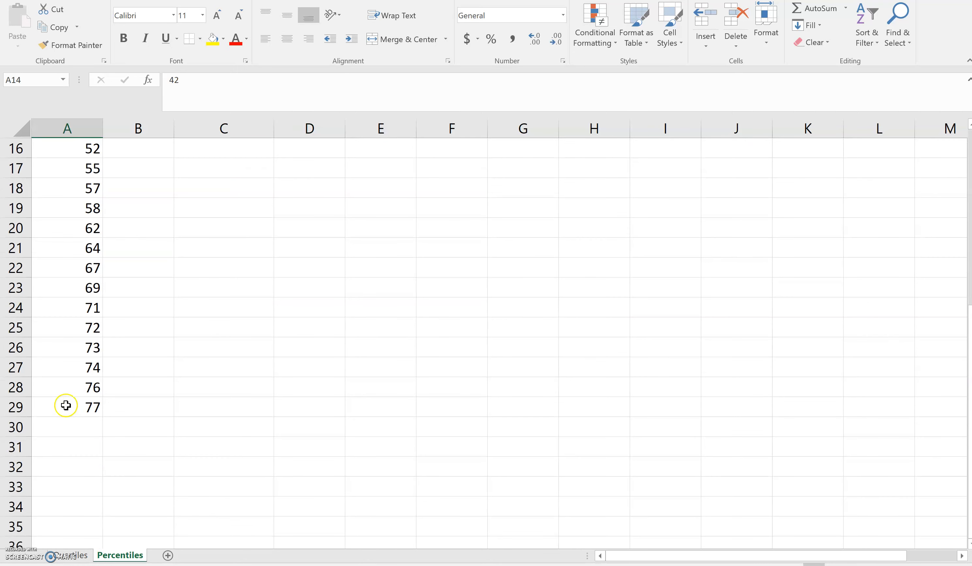
scroll(62, 403, up, 5)
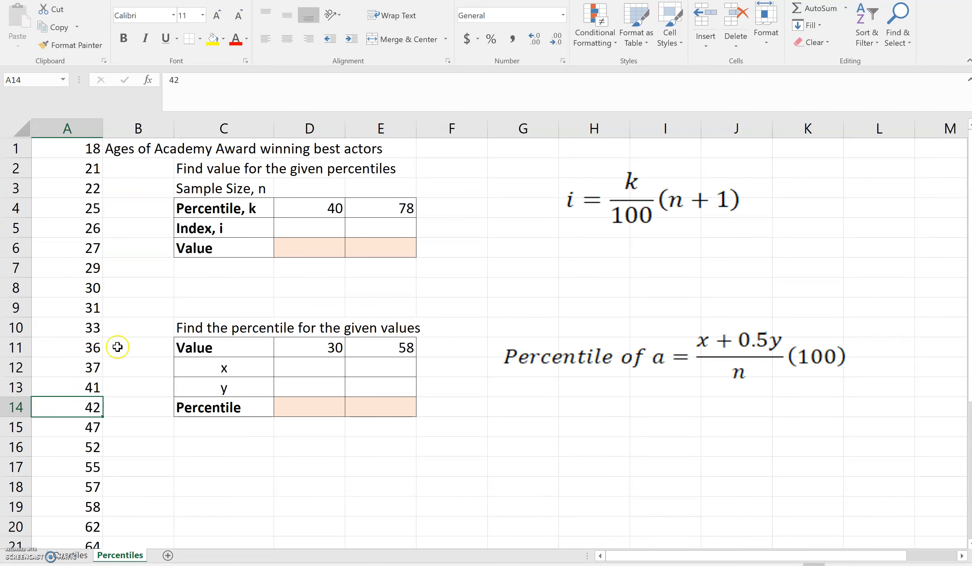
click(302, 229)
click(311, 192)
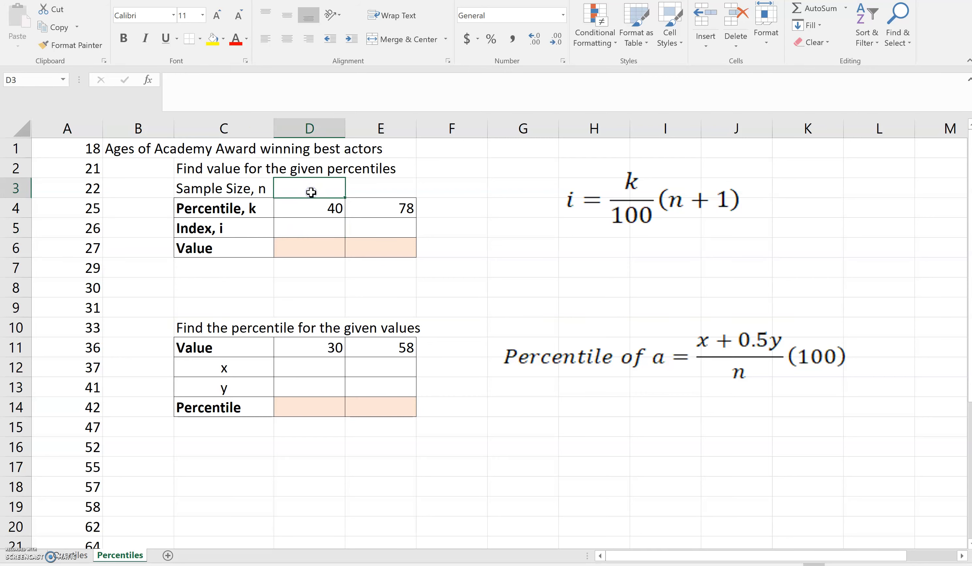
text(29)
key(Return)
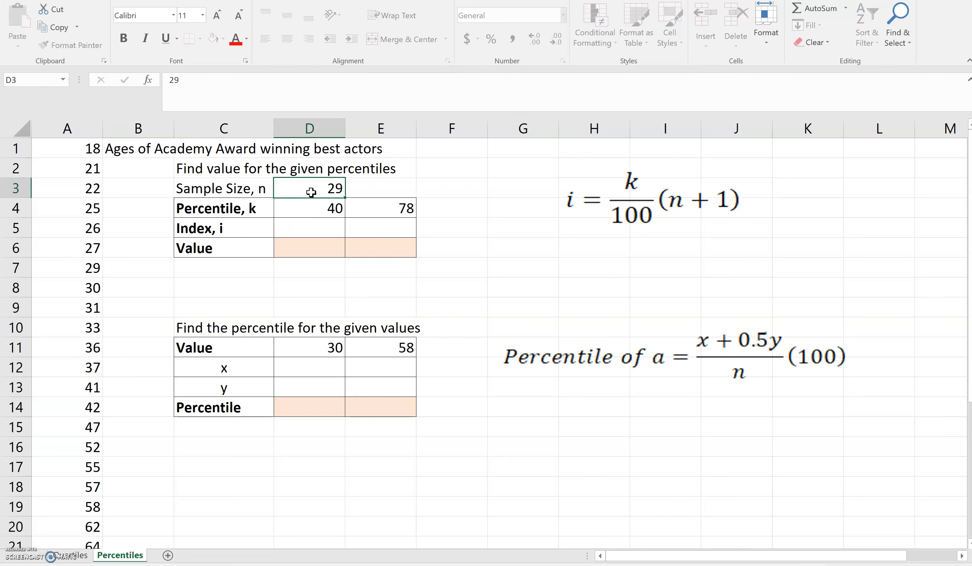
Check k = 40 and begin the index formula in D5
click(313, 209)
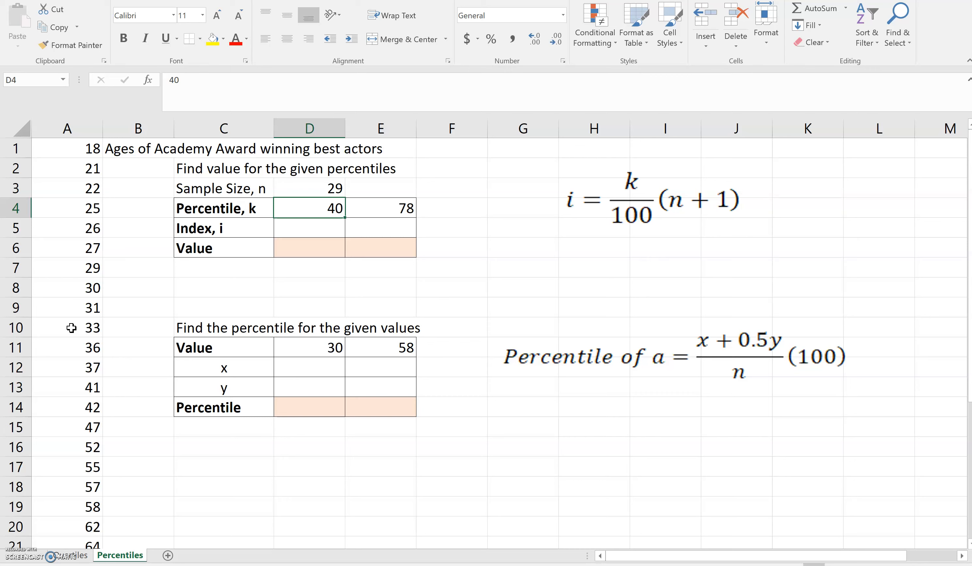
click(72, 231)
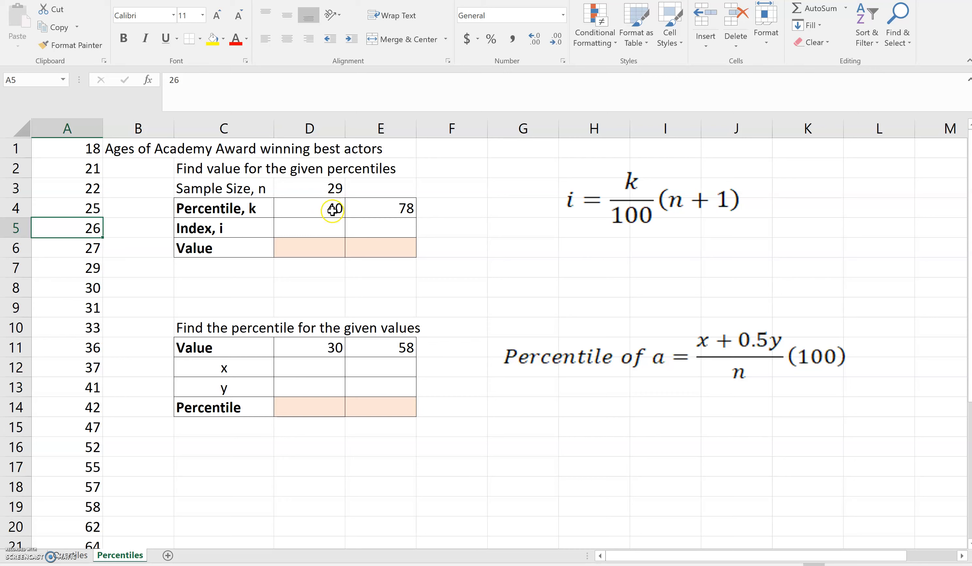
click(330, 228)
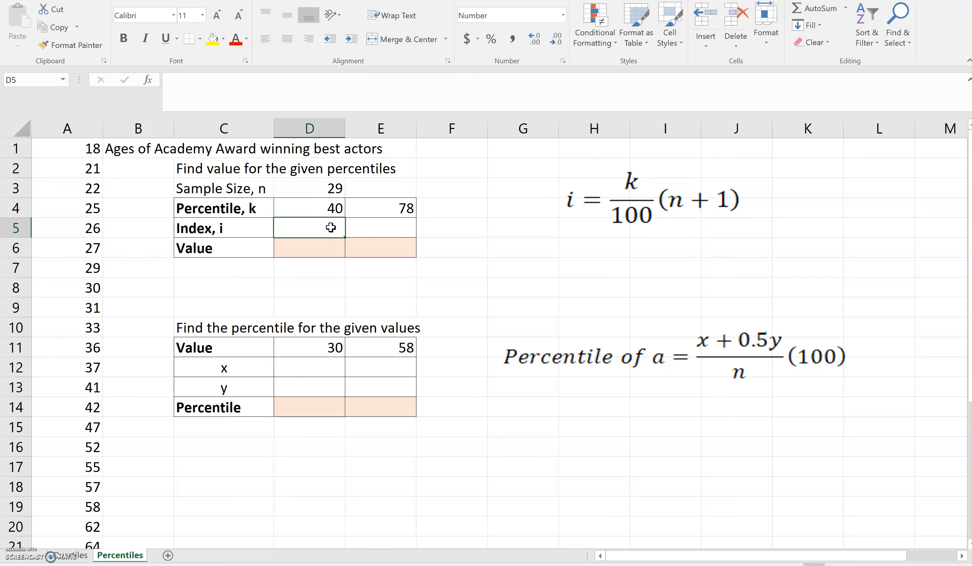
text(=)
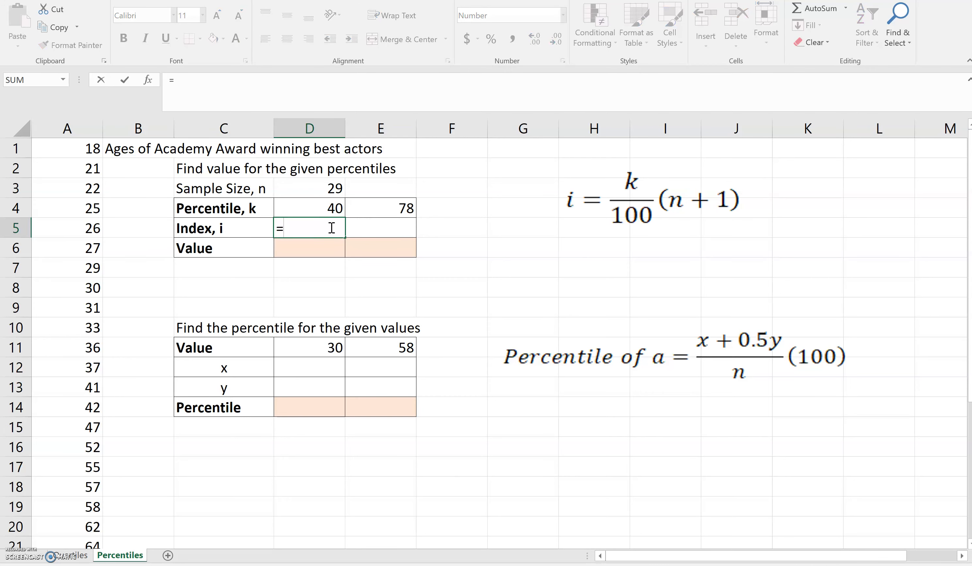
Complete D5 as =D4/100*(D3+1), giving index 12.0, and locate the 12th age
click(331, 210)
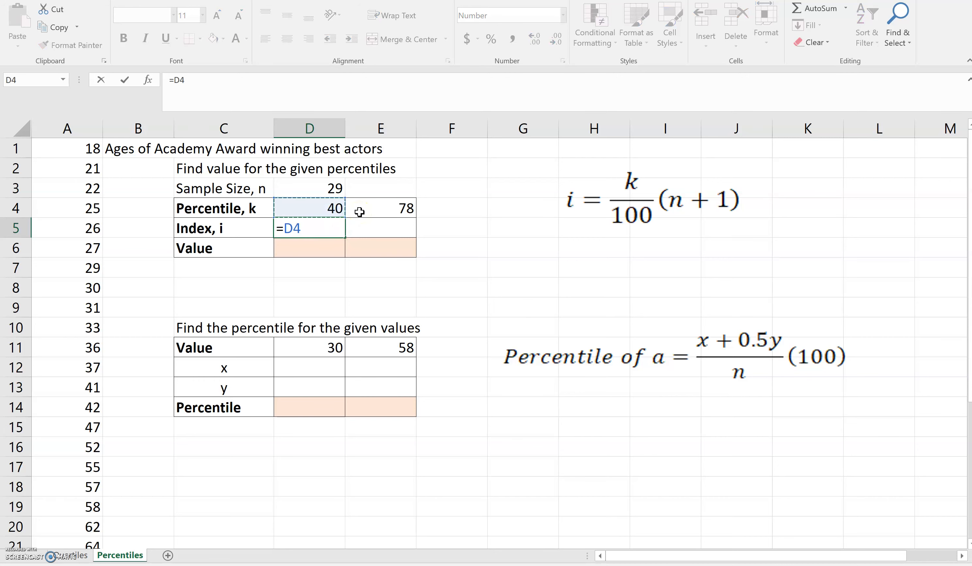
text(/100*()
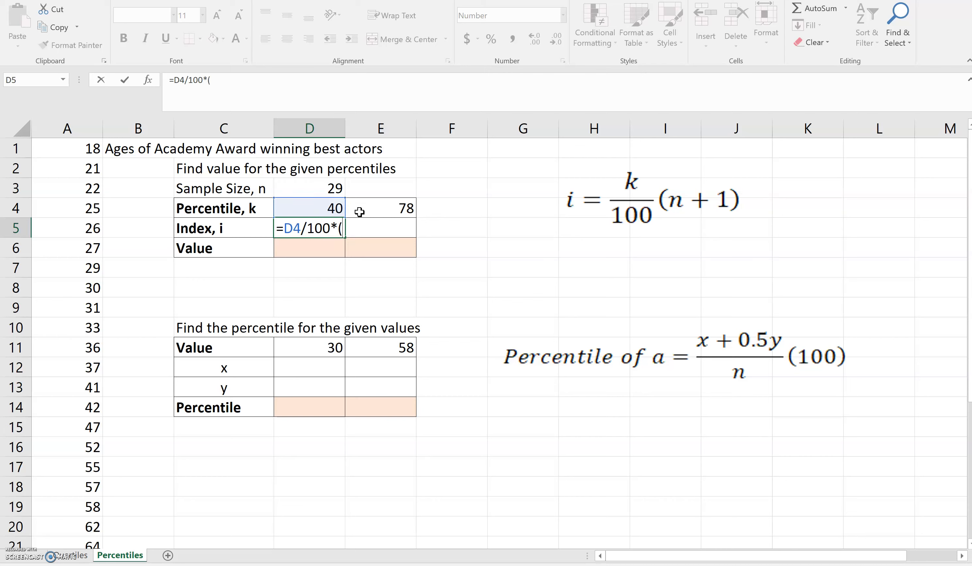
click(315, 188)
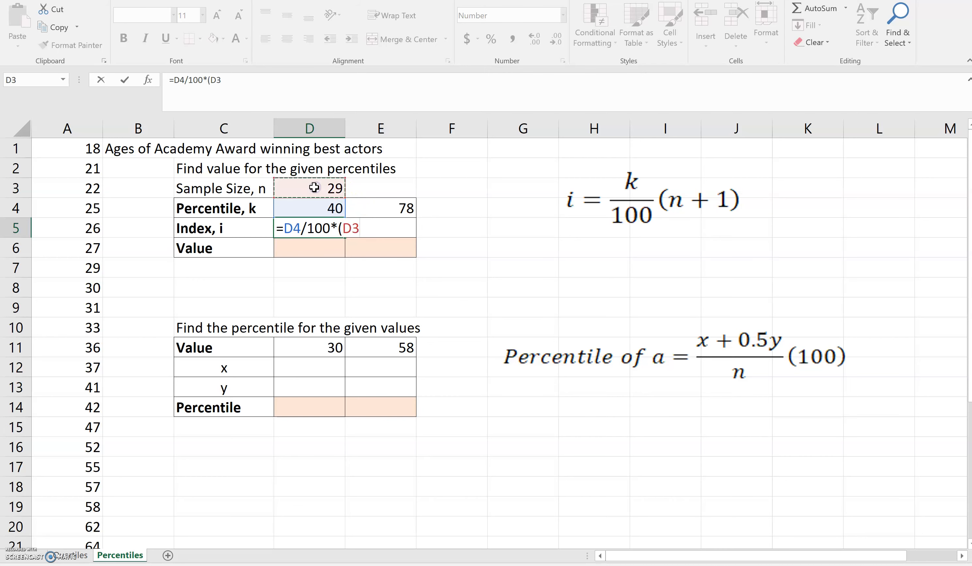
text(+1)
key(Return)
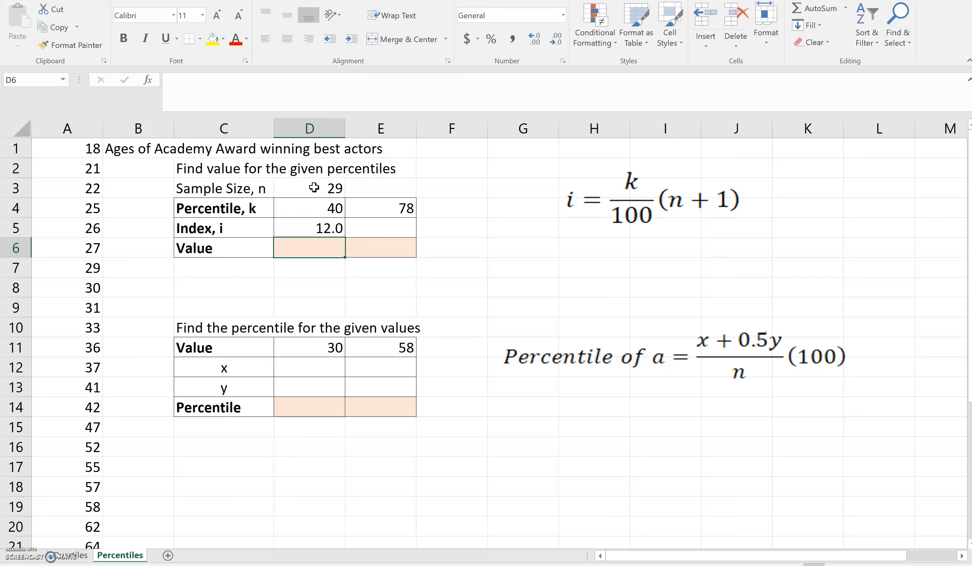
click(79, 369)
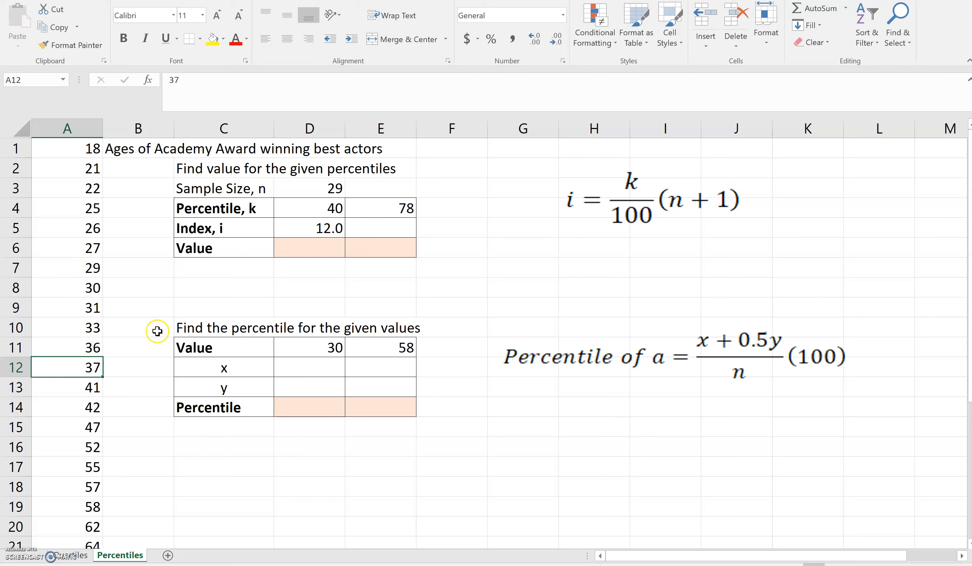
Enter 37 as the 40th percentile value in D6 and fill the index formula across to E5
click(308, 252)
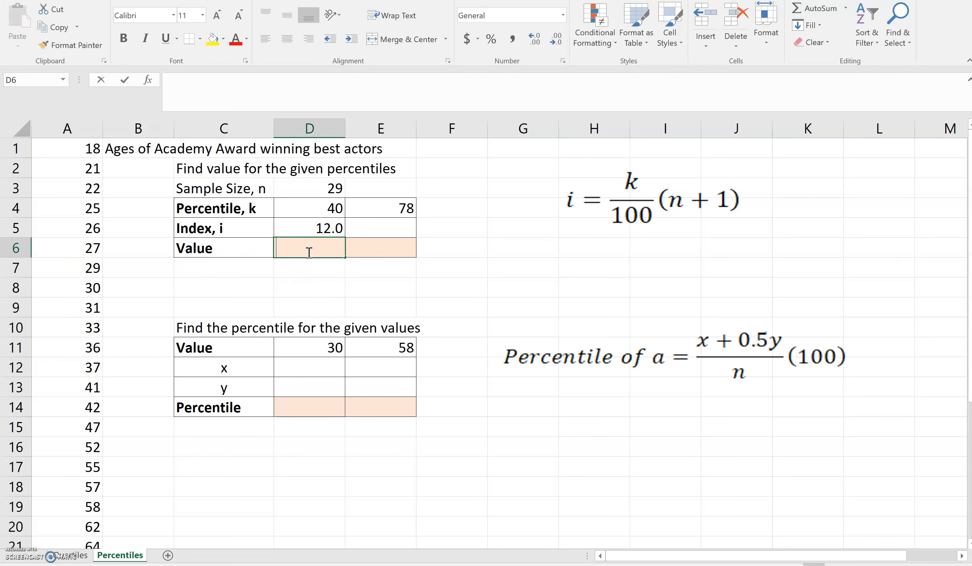
text(37)
key(Return)
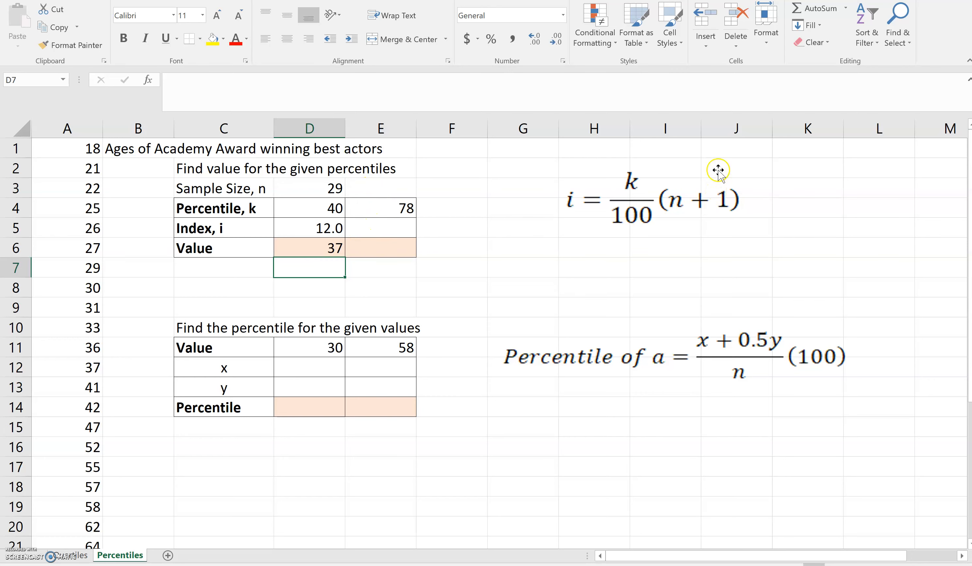
click(324, 230)
drag(346, 241, 406, 236)
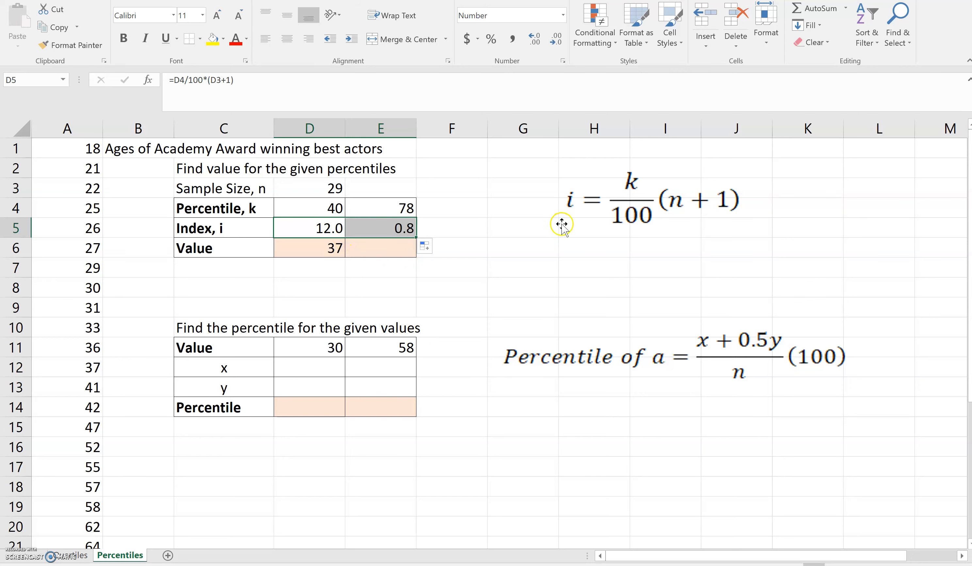
Inspect E5's copied formula =E4/100*(E3+1), which wrongly references the empty E3
click(392, 229)
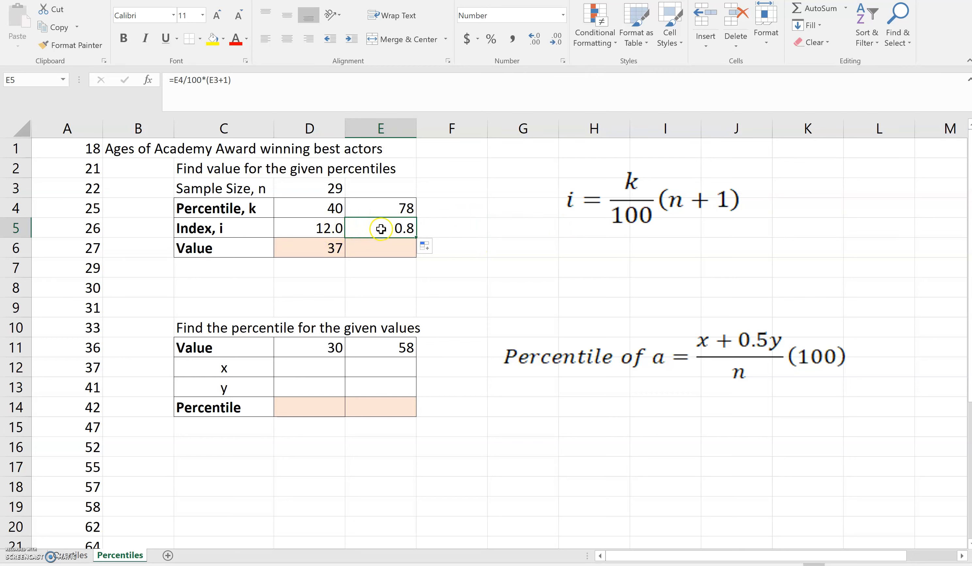
click(223, 82)
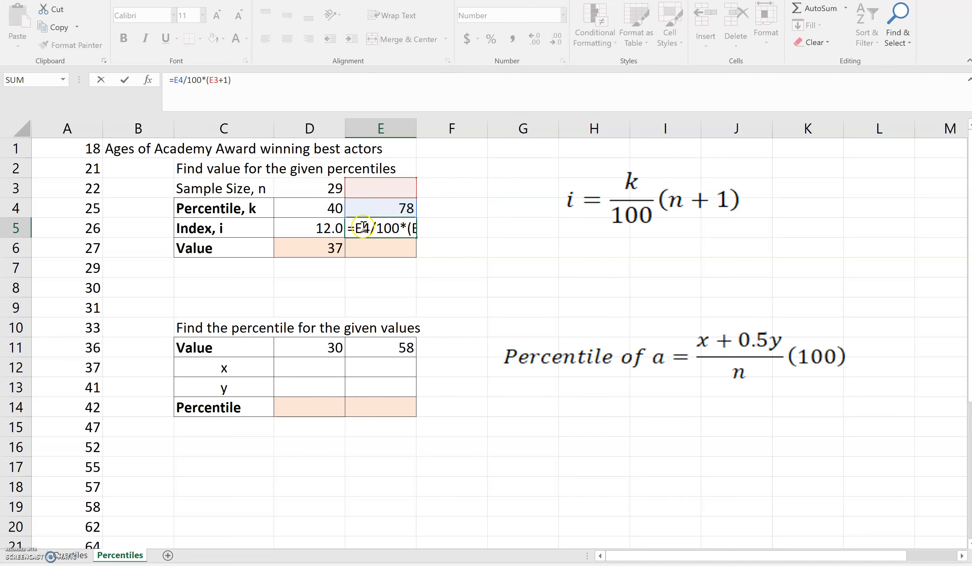
click(331, 229)
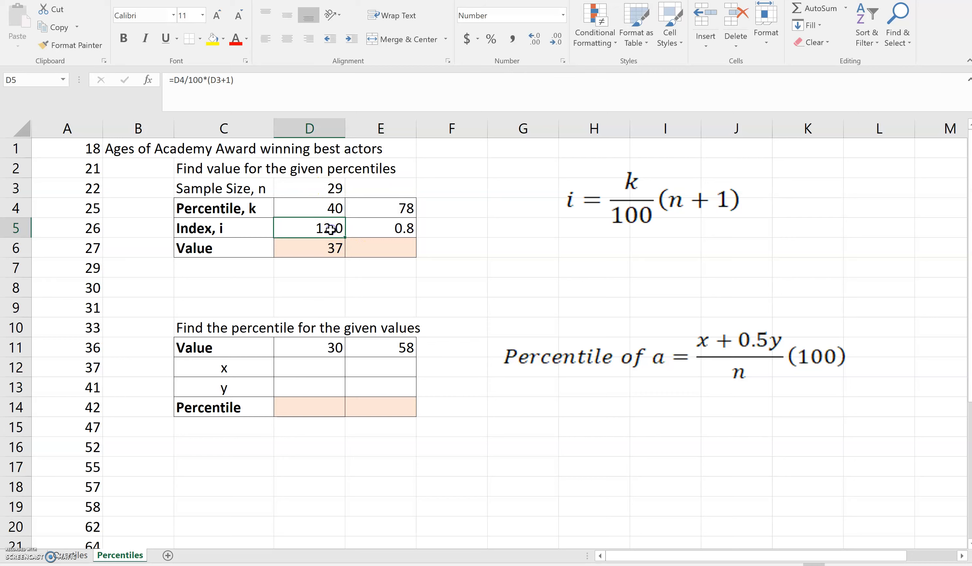
Make D5's sample size reference absolute ($D$3) and refill the formula into E5
click(211, 82)
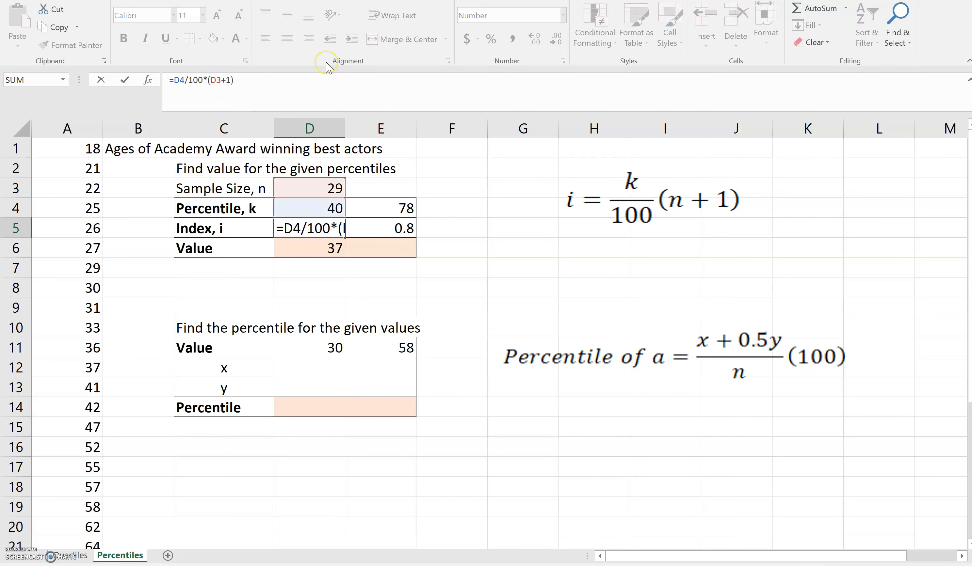
text($D$)
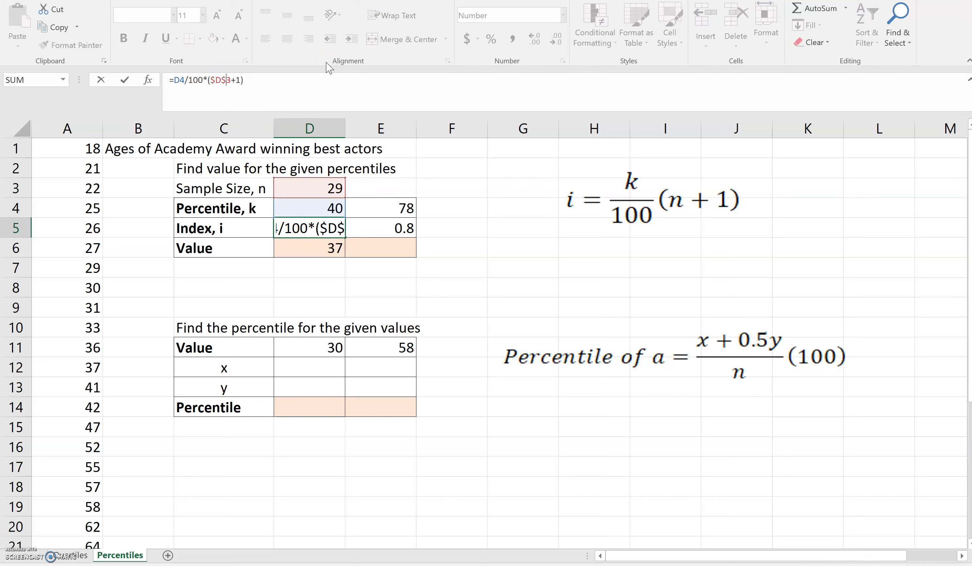
key(Return)
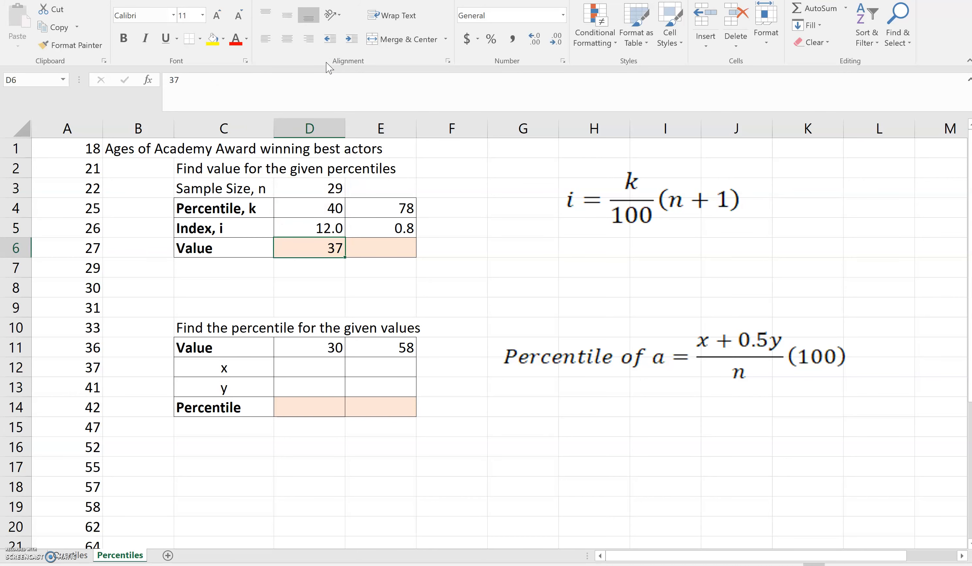
click(328, 228)
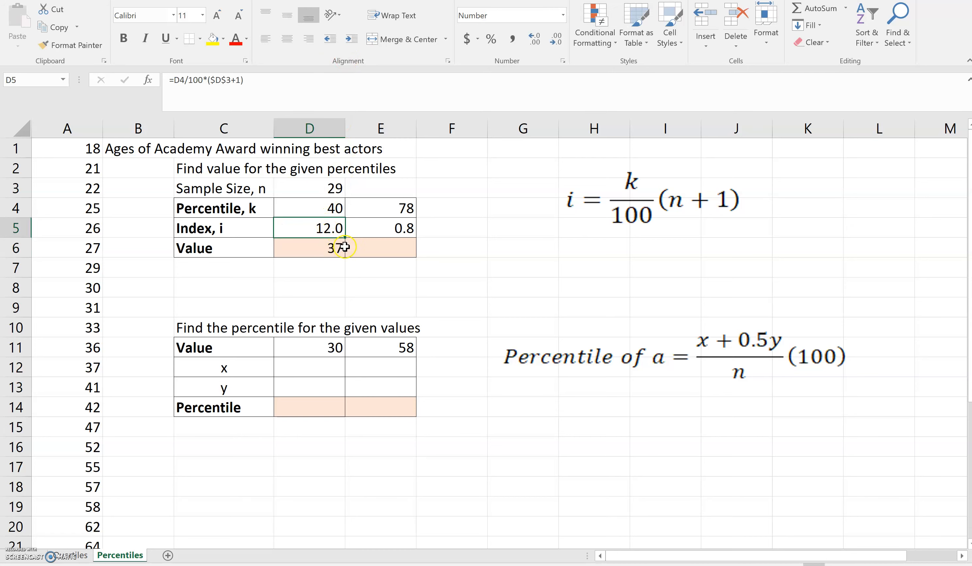
drag(347, 237, 401, 238)
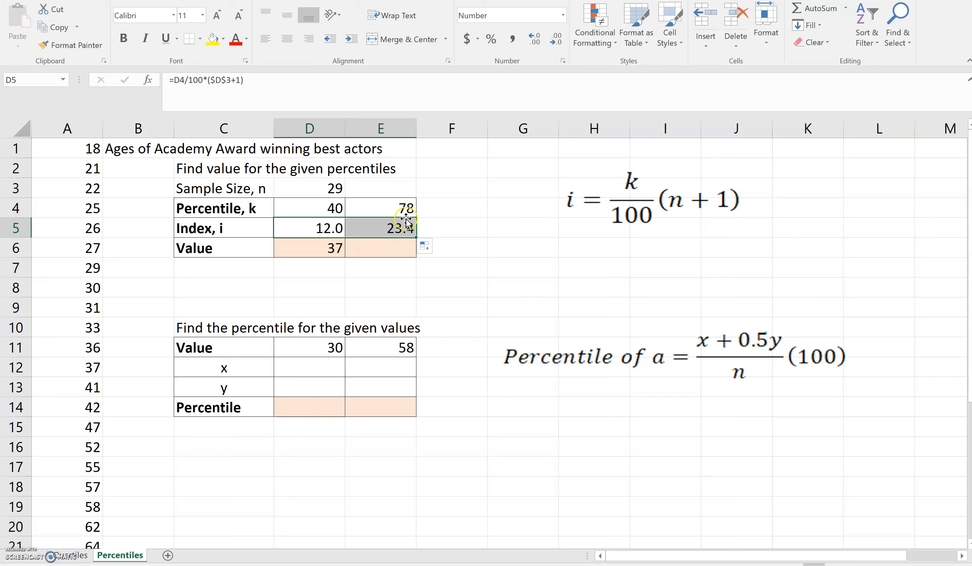
Verify E5 now gives index 23.4, then enter 23 in spare cell F5
click(392, 226)
click(295, 83)
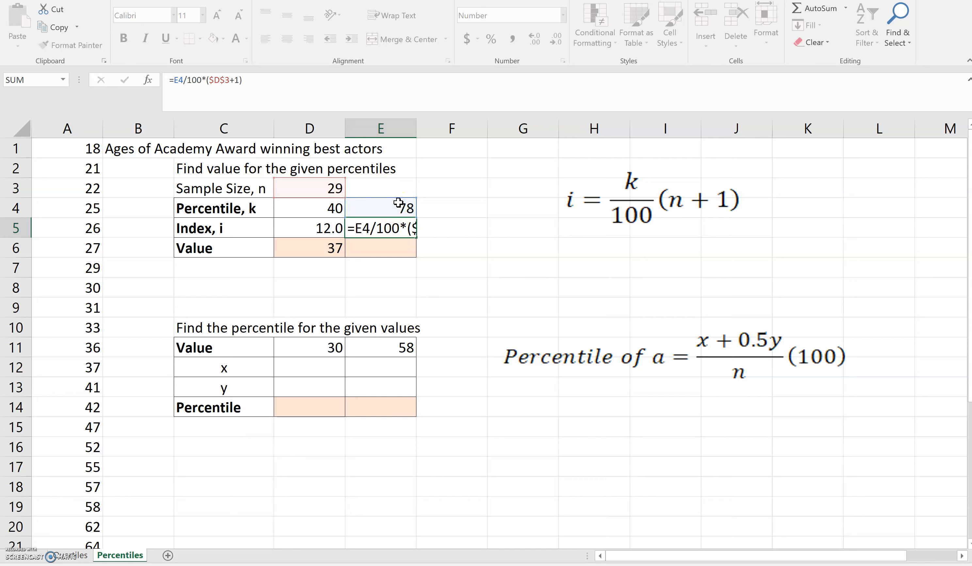
key(Return)
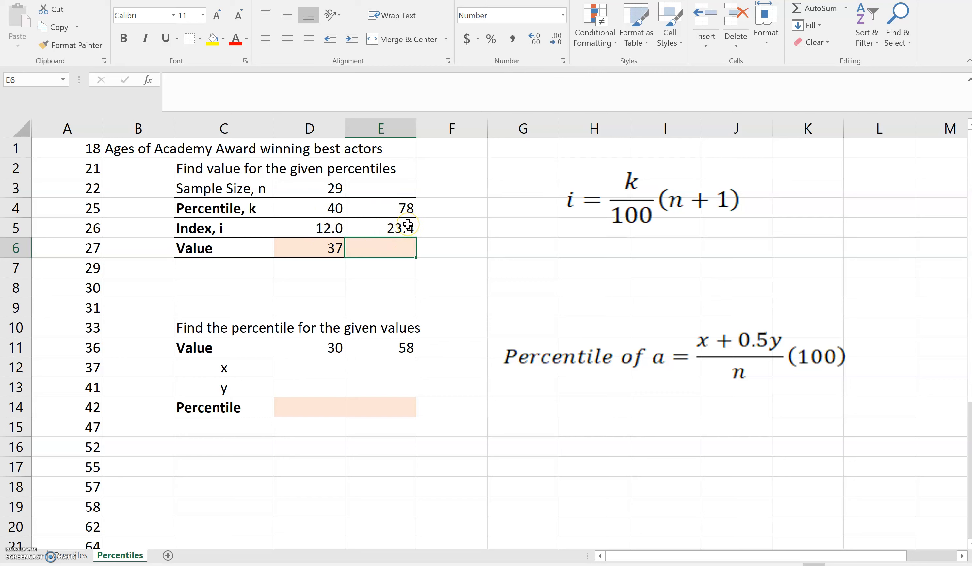
click(441, 230)
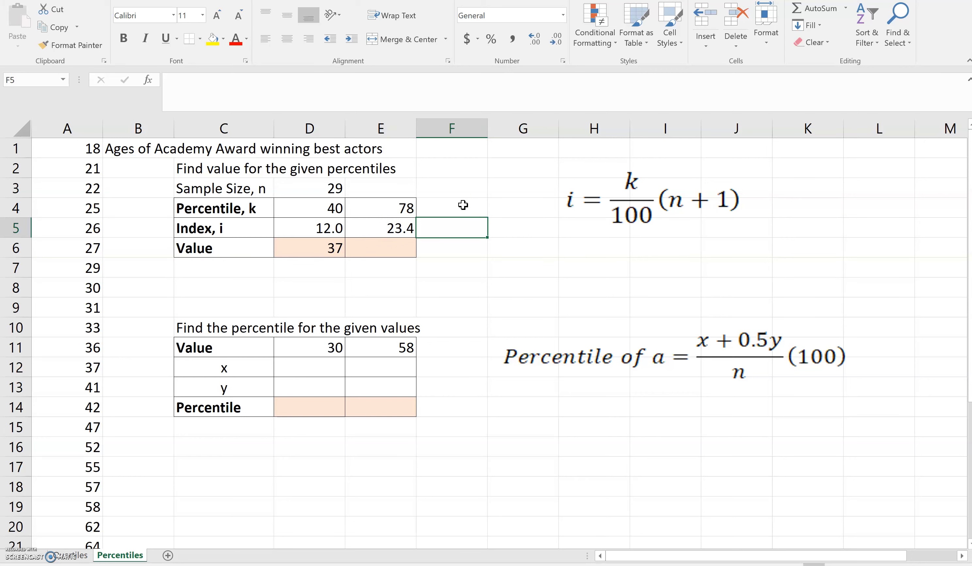
text(23)
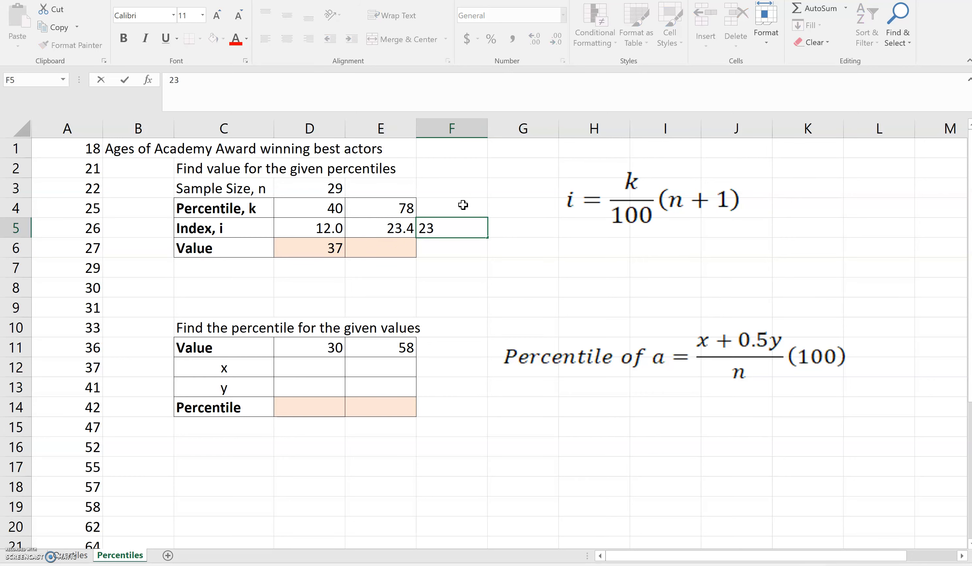
key(Tab)
text(2)
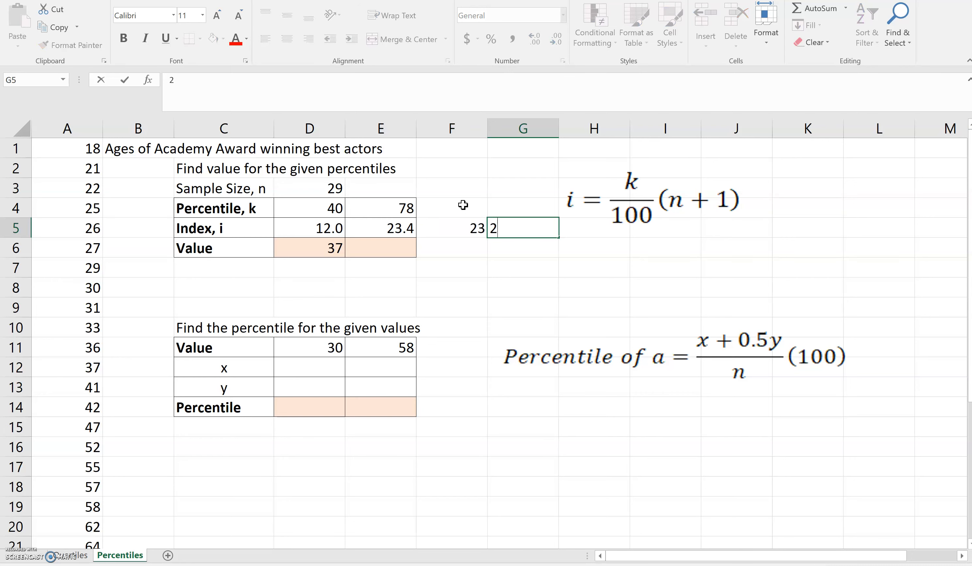
key(Return)
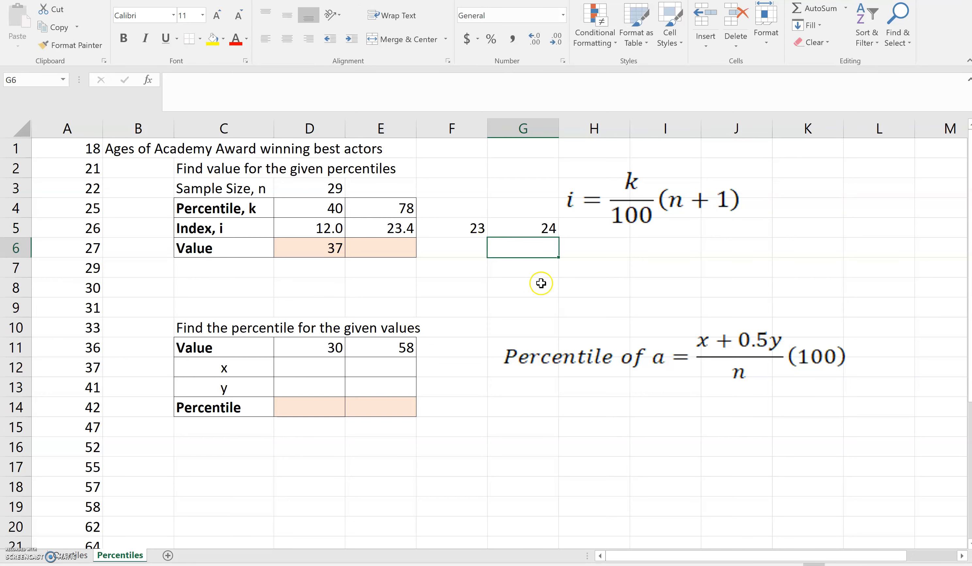
scroll(116, 402, down, 1)
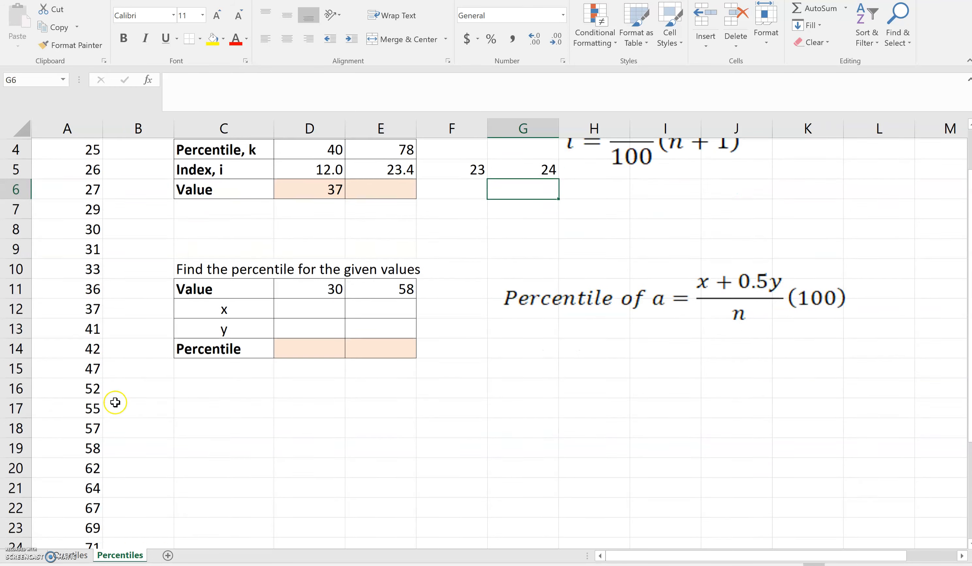
scroll(68, 473, down, 1)
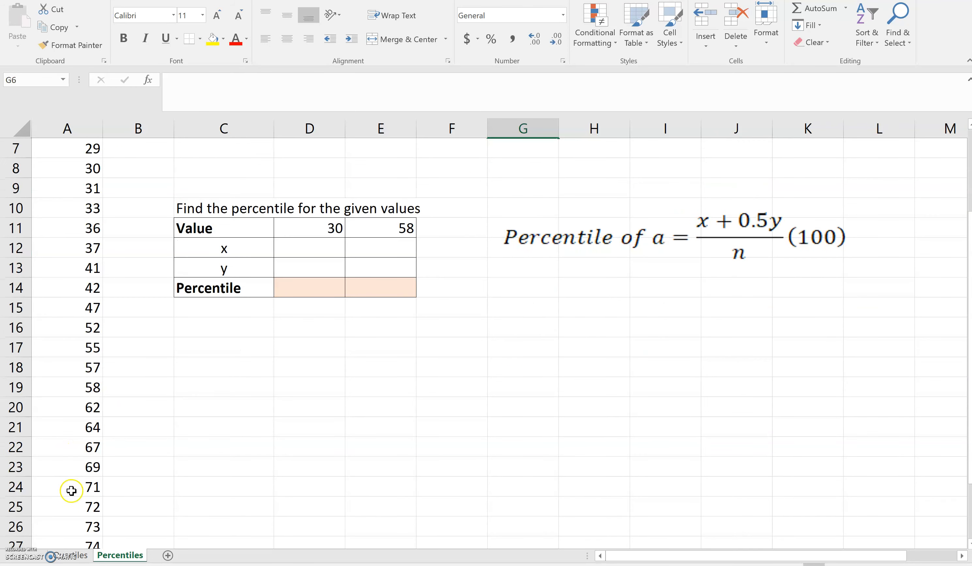
scroll(265, 479, up, 2)
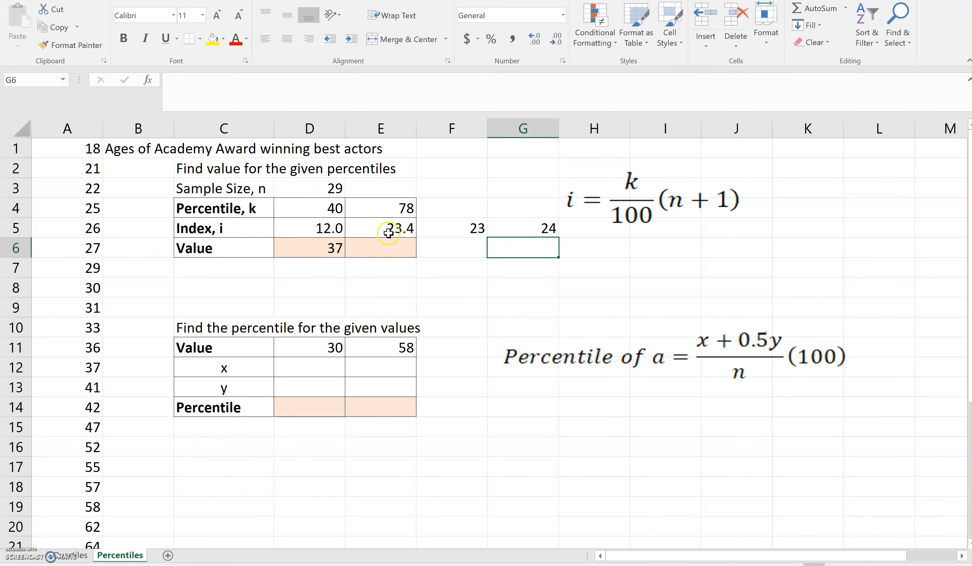
Enter =AVERAGE(A23:A24) in E6, giving 70.0 as the 78th percentile value
click(397, 248)
text(=av)
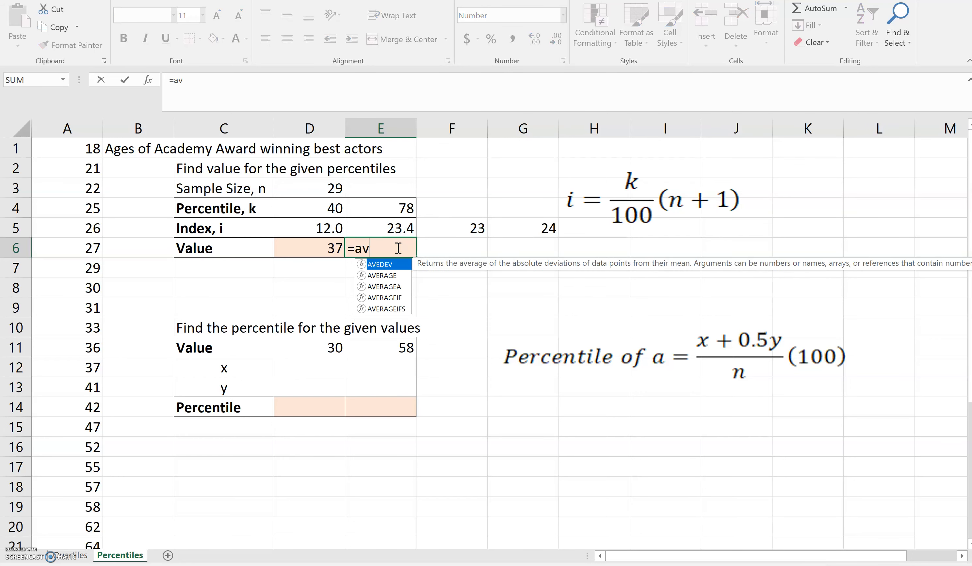
click(389, 275)
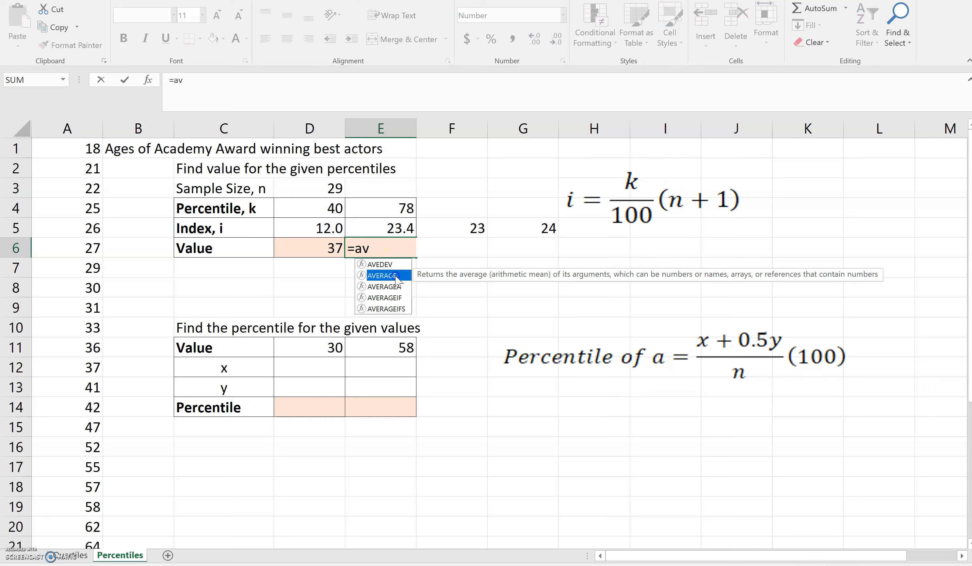
double_click(389, 276)
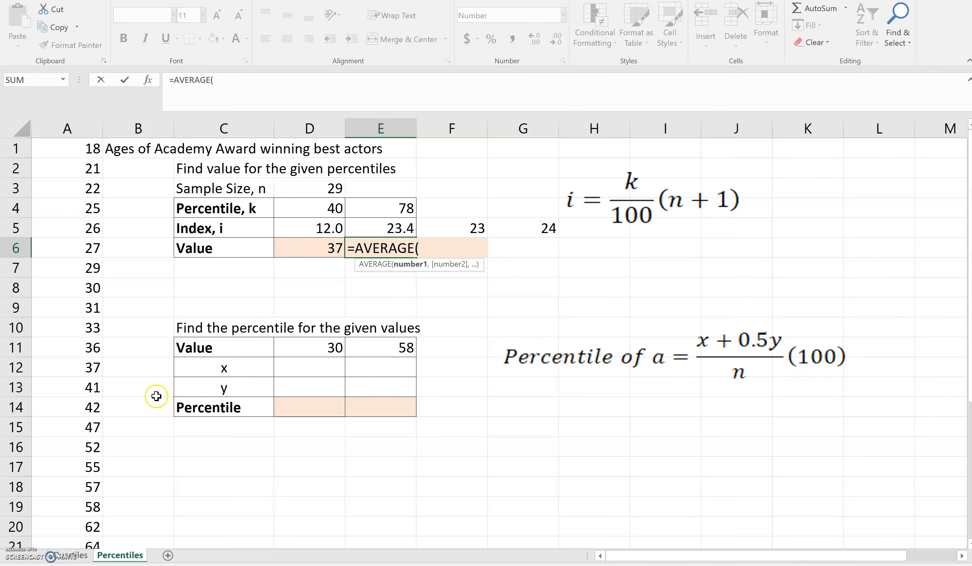
scroll(119, 407, down, 1)
scroll(119, 407, down, 1)
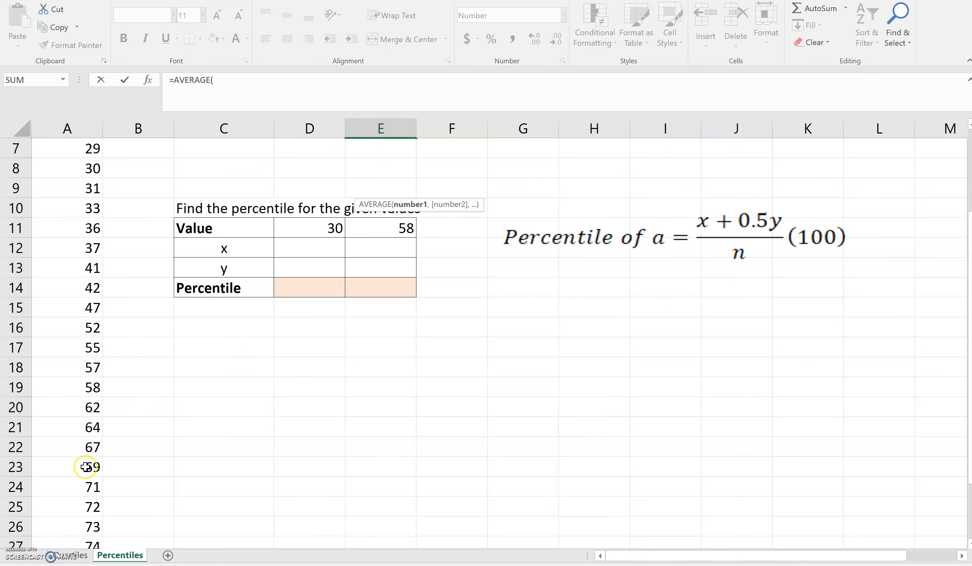
drag(79, 468, 71, 488)
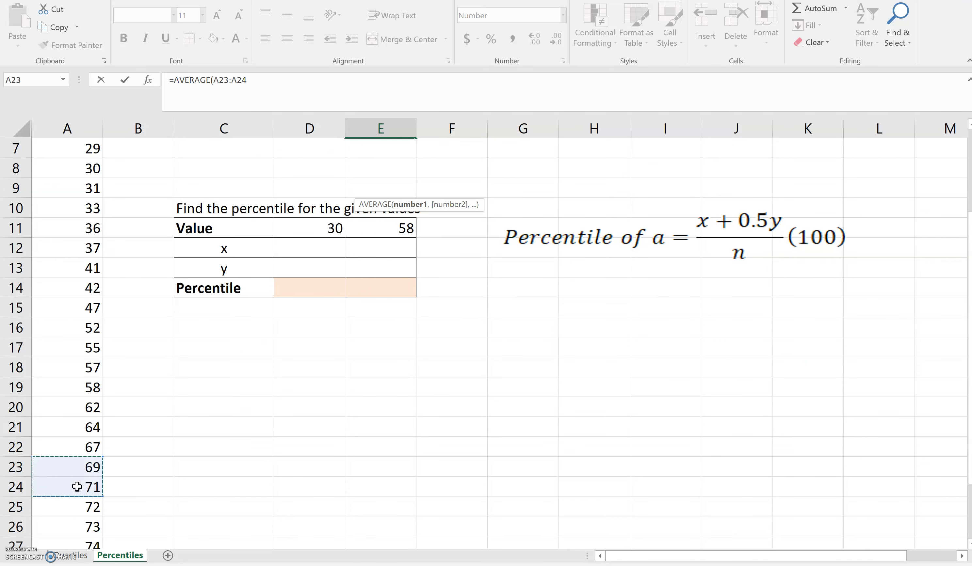
scroll(319, 436, up, 2)
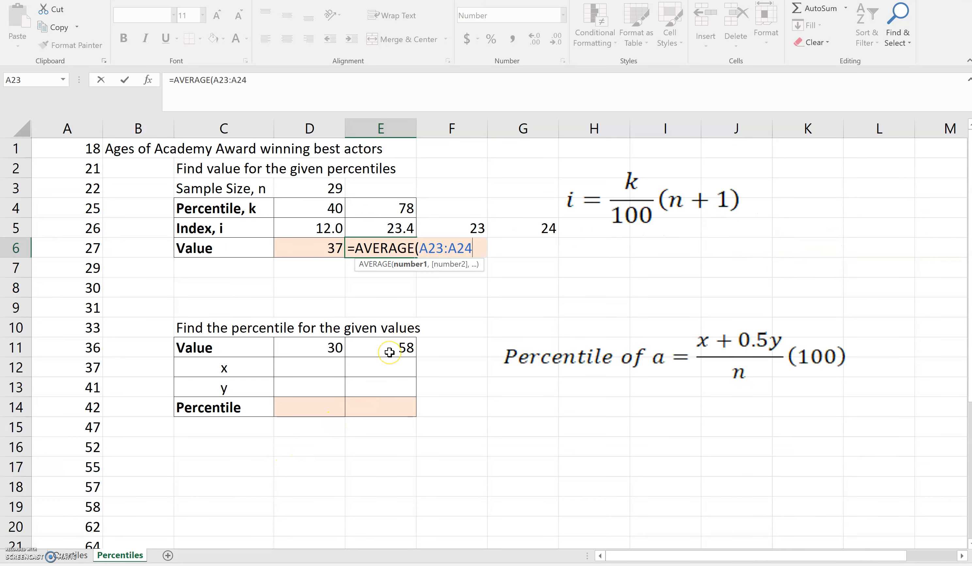
key(Return)
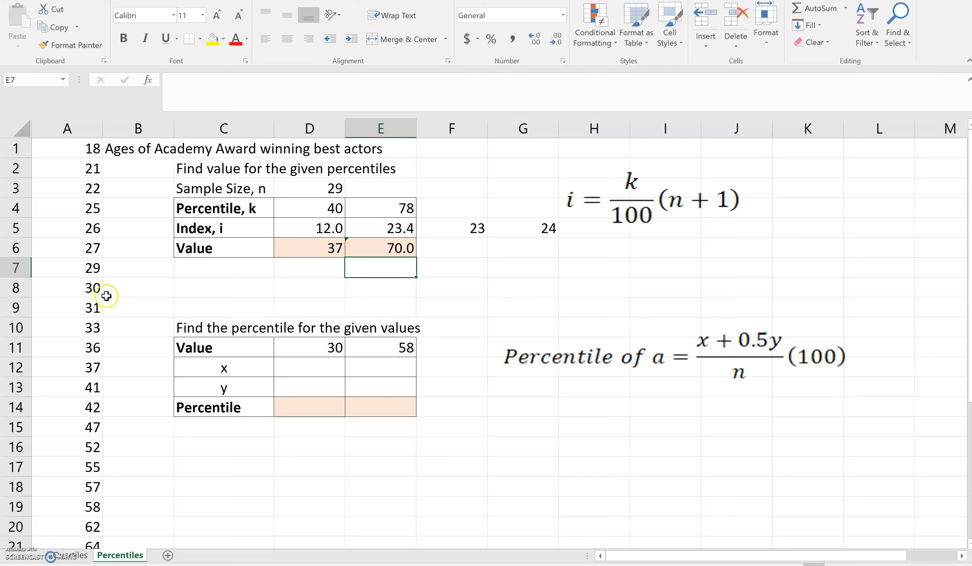
click(83, 288)
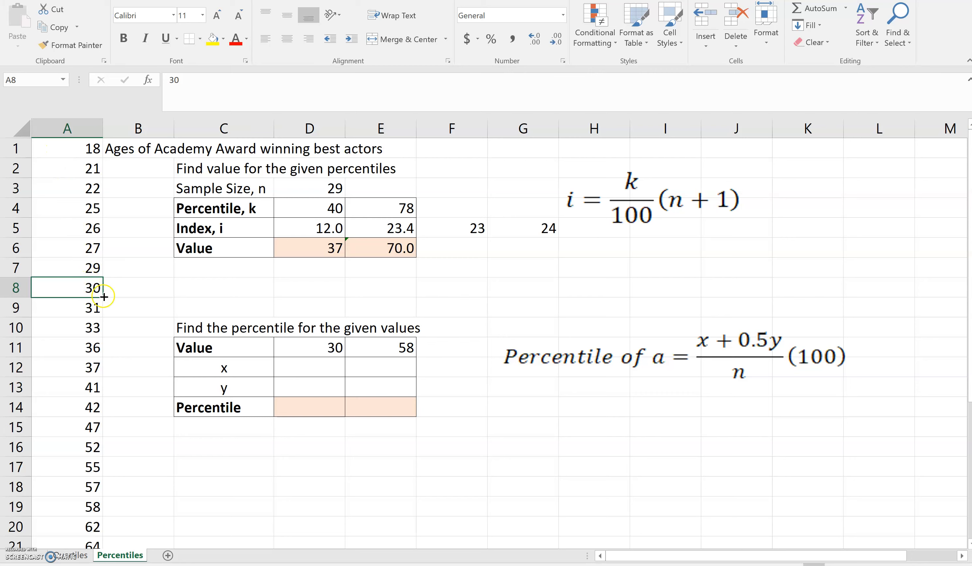
Enter x = 7 in D12 and y = 1 in D13 for the value 30
click(310, 367)
text(7)
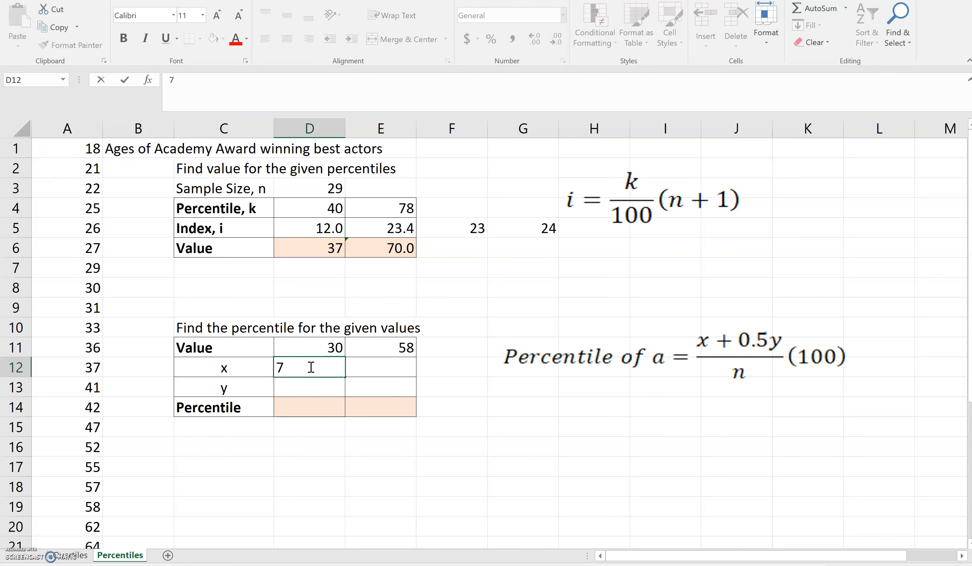
key(Return)
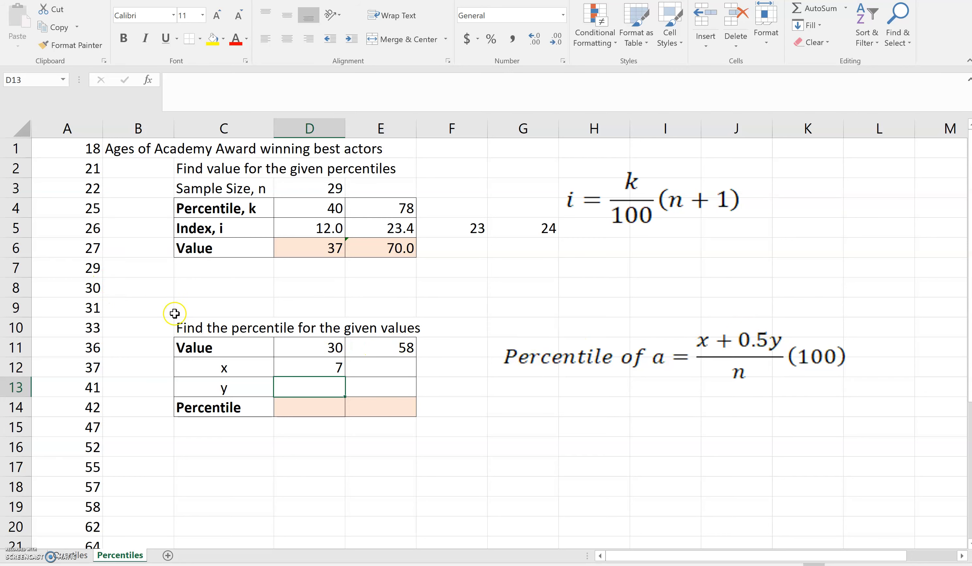
text(1)
key(Return)
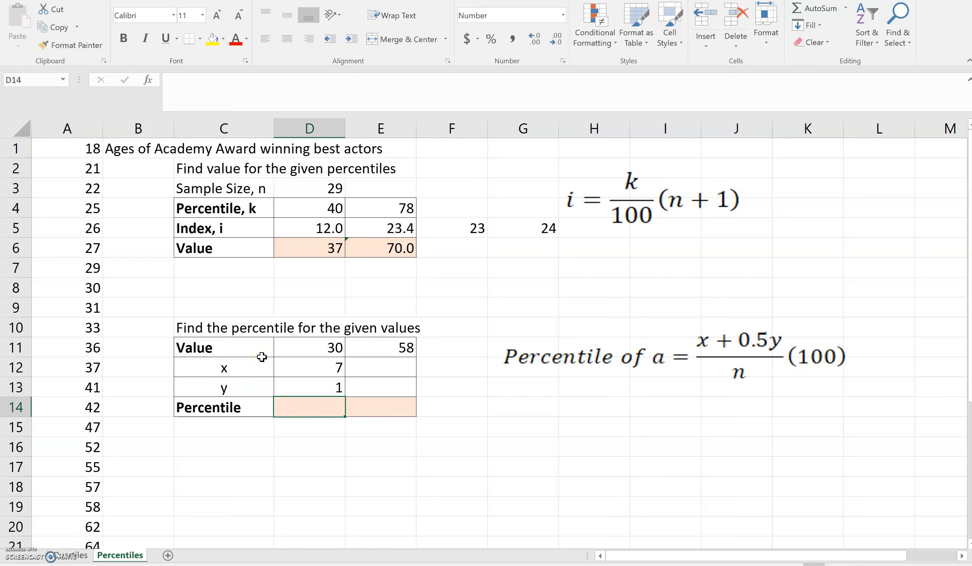
Enter =(D12+0.5*D13)/$D$3*100 in D14, giving a percentile of 26 for 30
text(=)
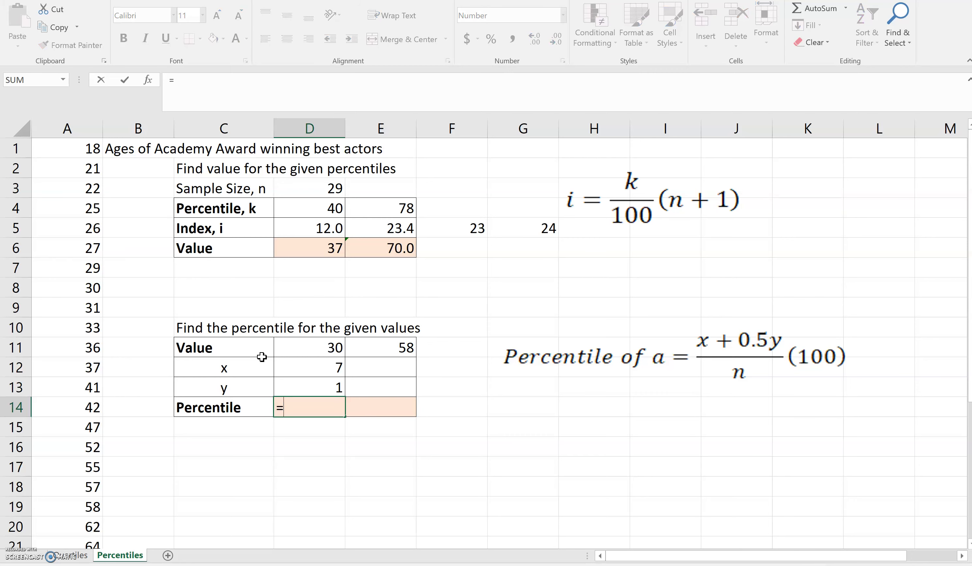
text(()
click(309, 369)
text(+)
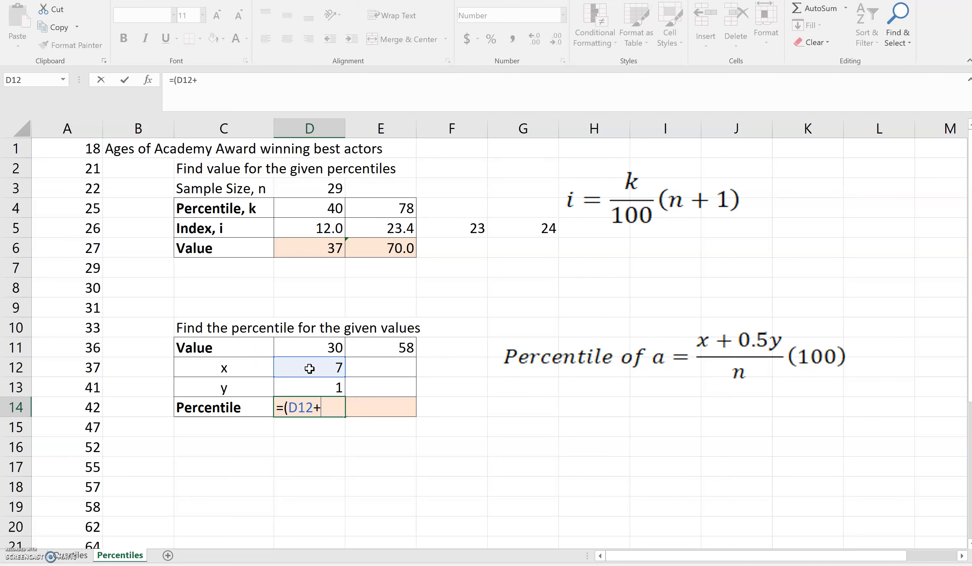
text(0.5*)
click(311, 387)
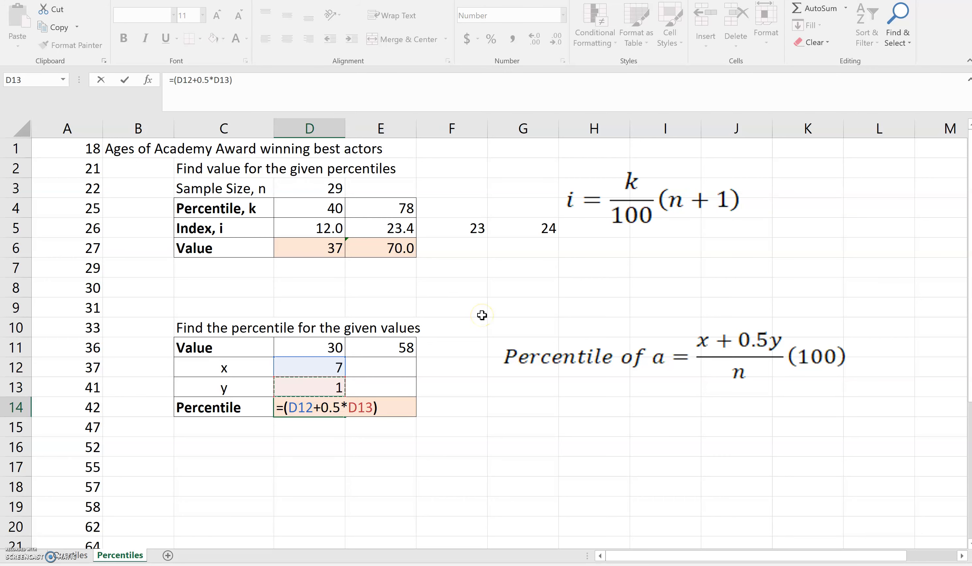
text())
click(309, 189)
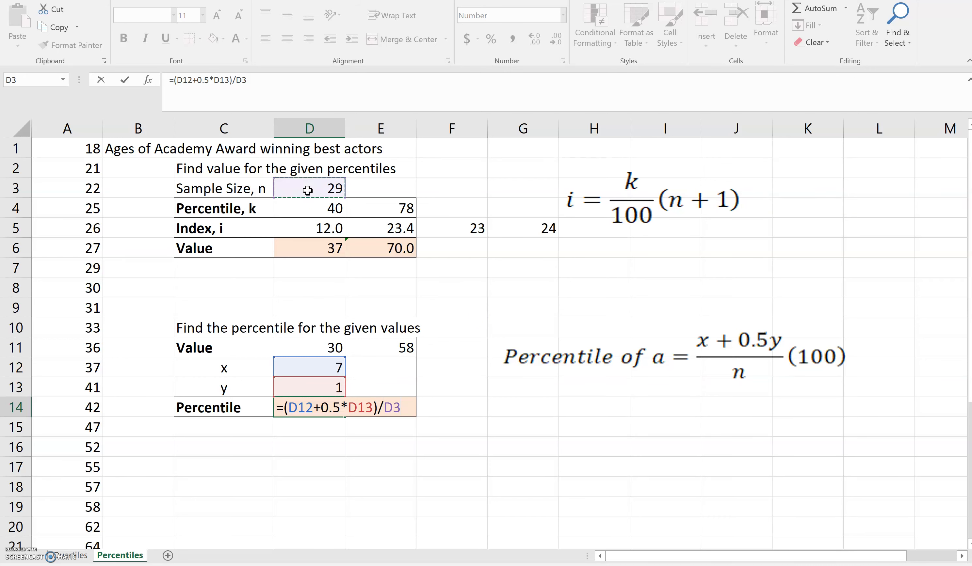
click(236, 79)
text($D)
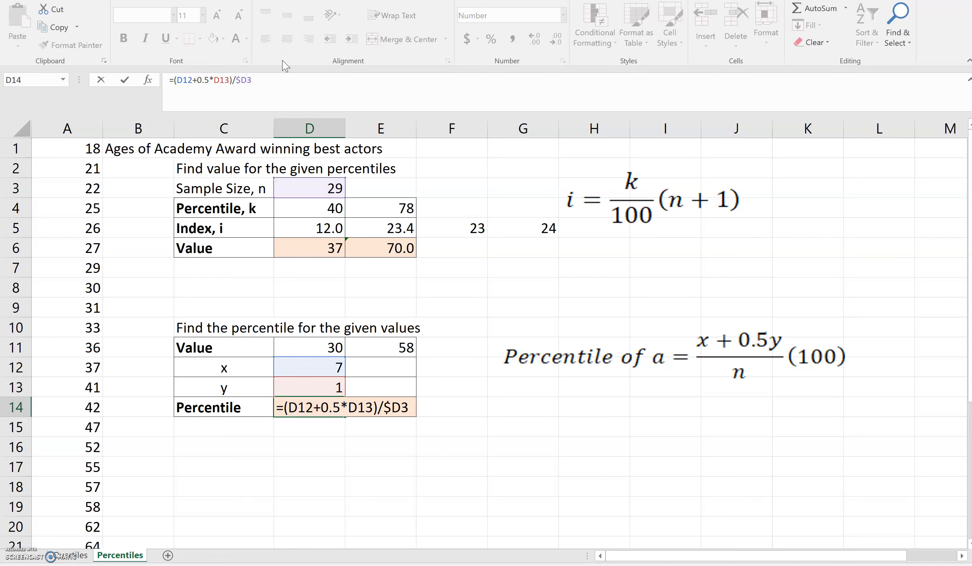
text($3)
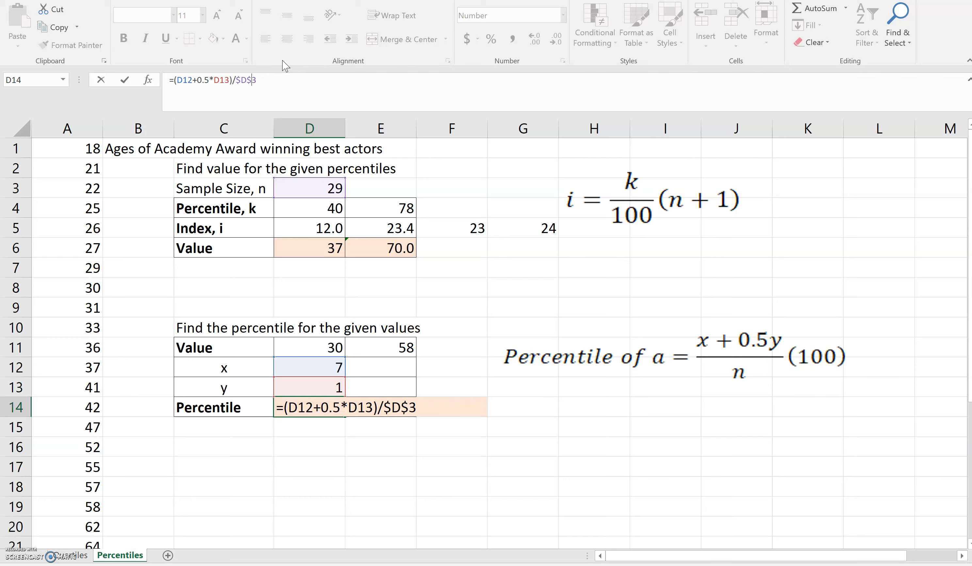
text(*109)
key(BackSpace)
text(0)
key(Return)
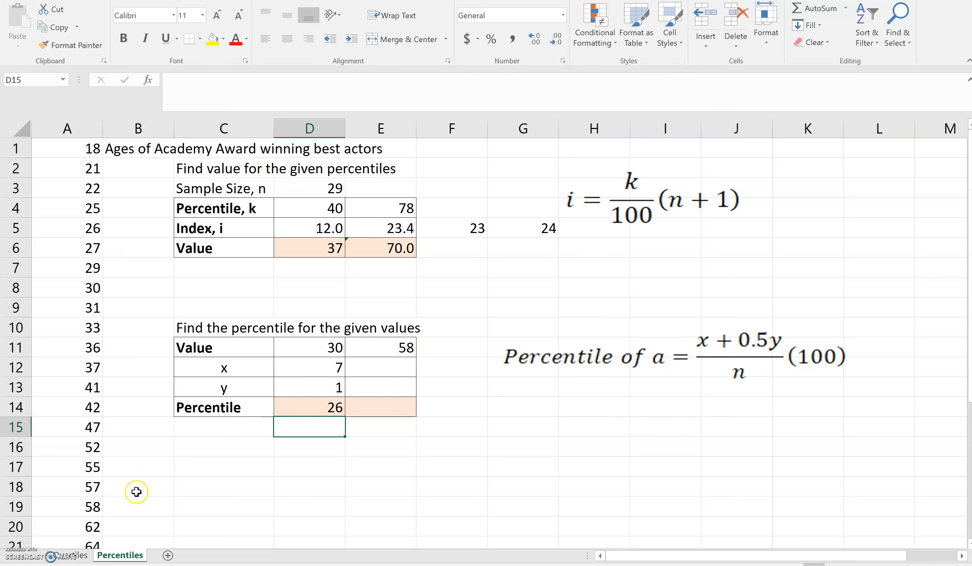
Enter x = 18 in E12 and y = 1 in E13 for the value 58
click(57, 509)
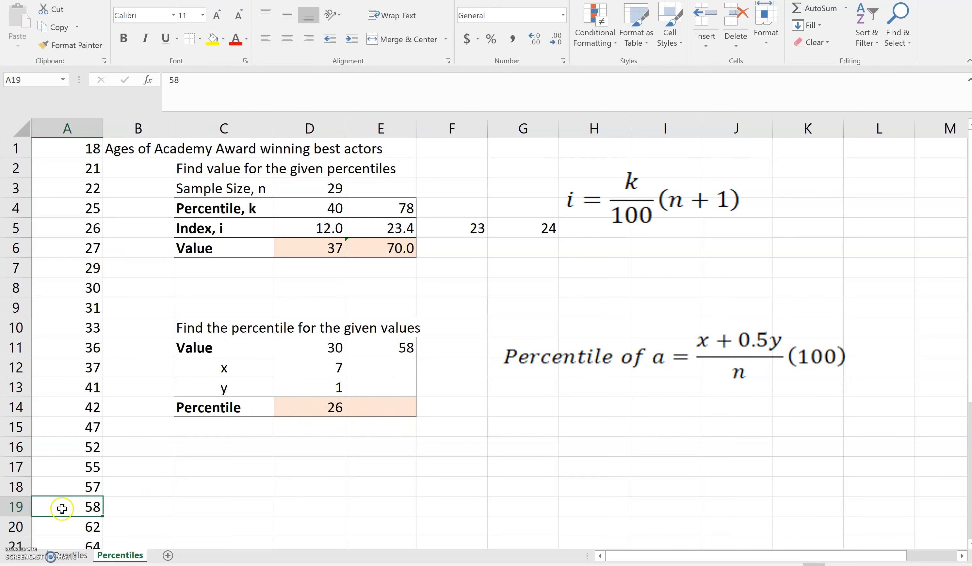
click(398, 364)
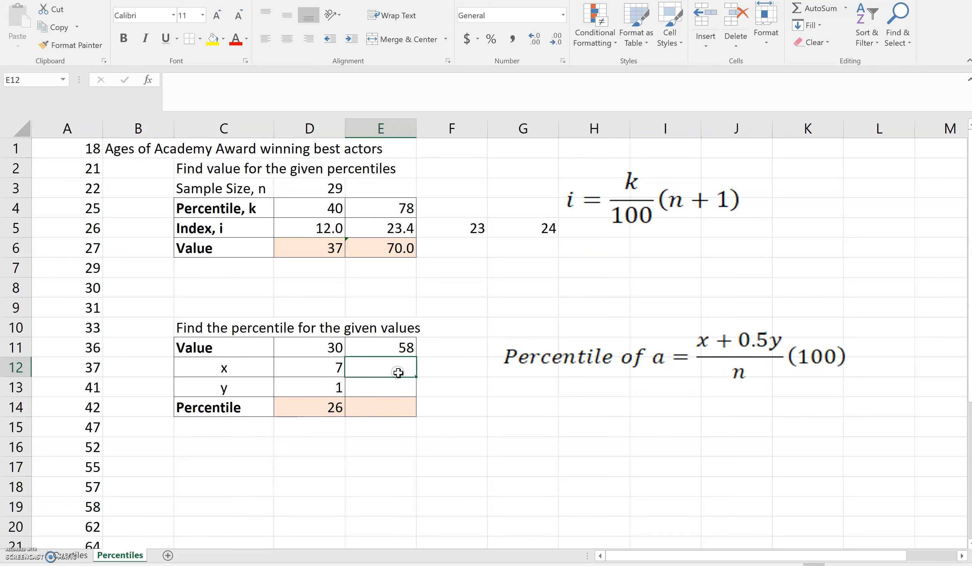
text(18)
key(Return)
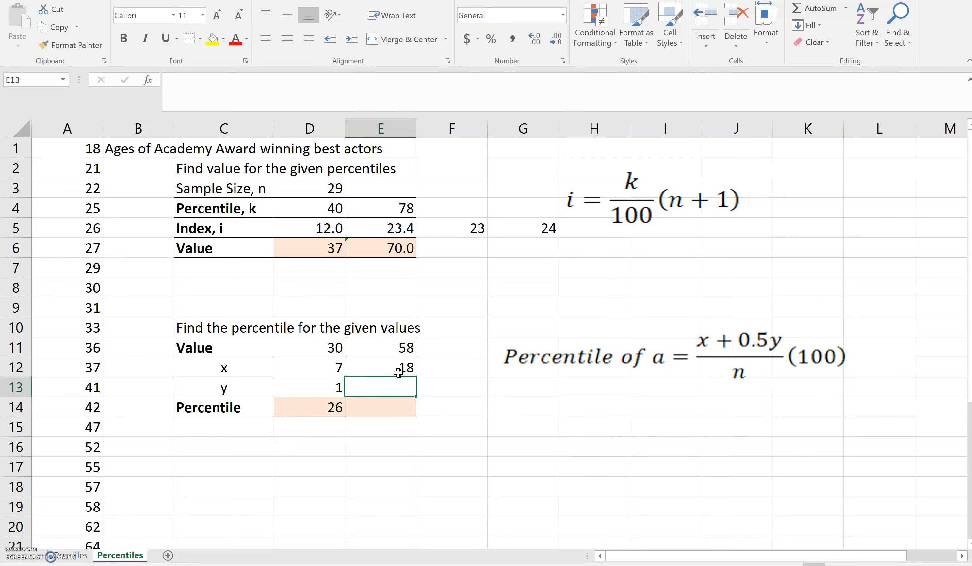
text(1)
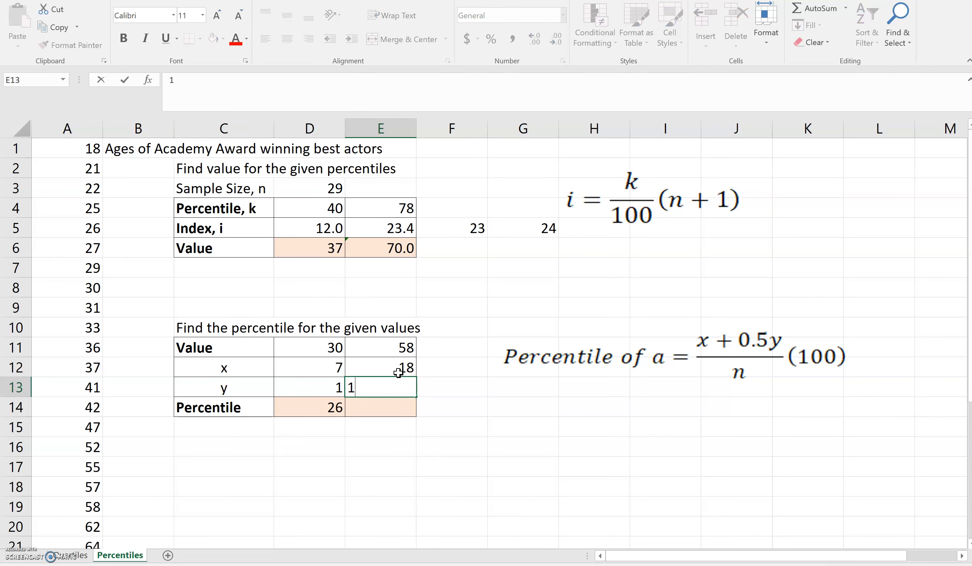
key(Return)
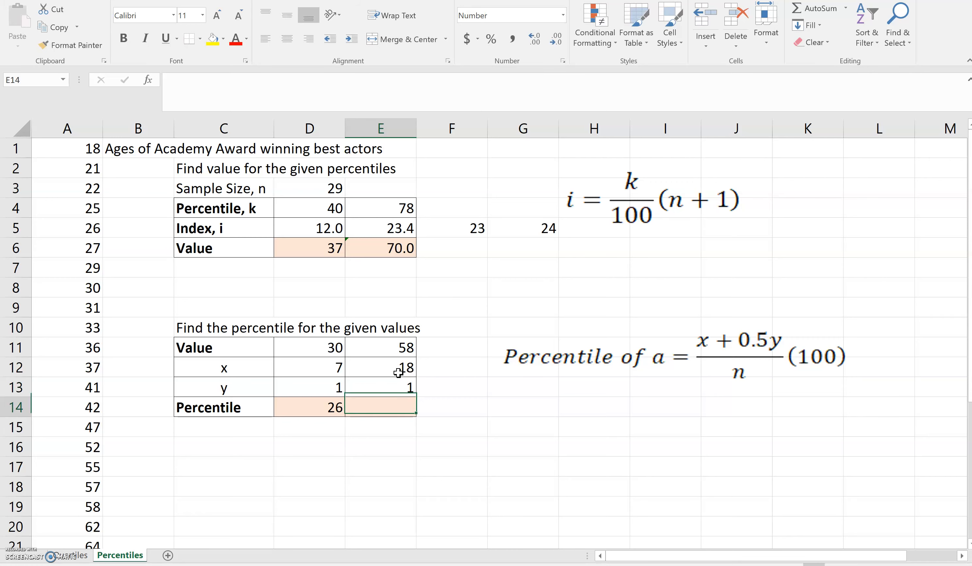
Fill D14's percentile formula into E14, giving 64 for the value 58
click(337, 405)
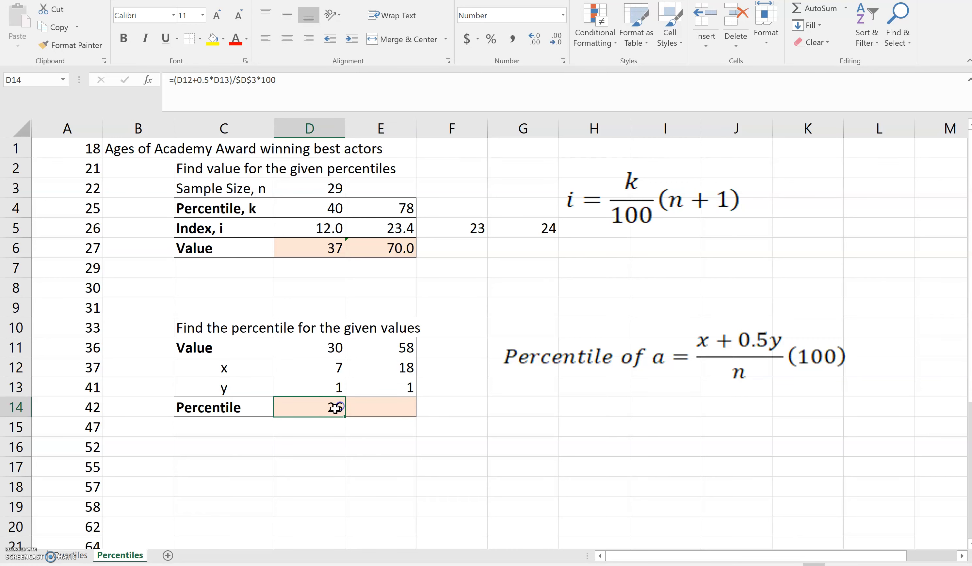
drag(346, 416, 405, 415)
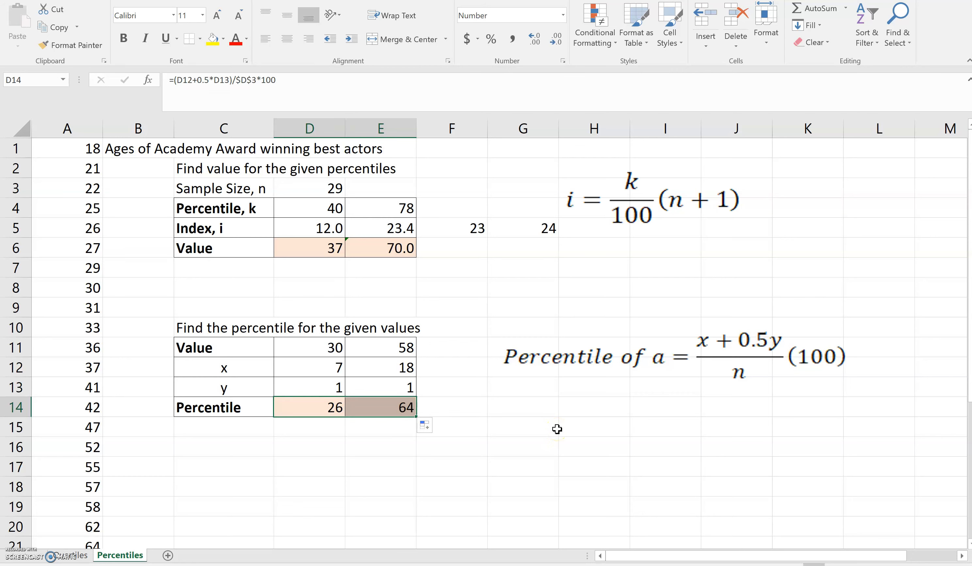
click(558, 429)
click(376, 413)
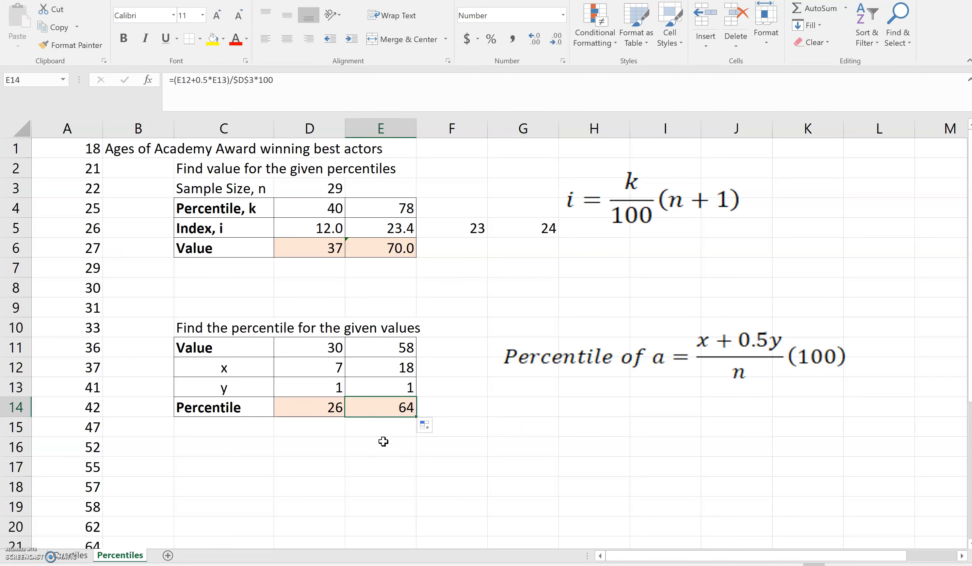